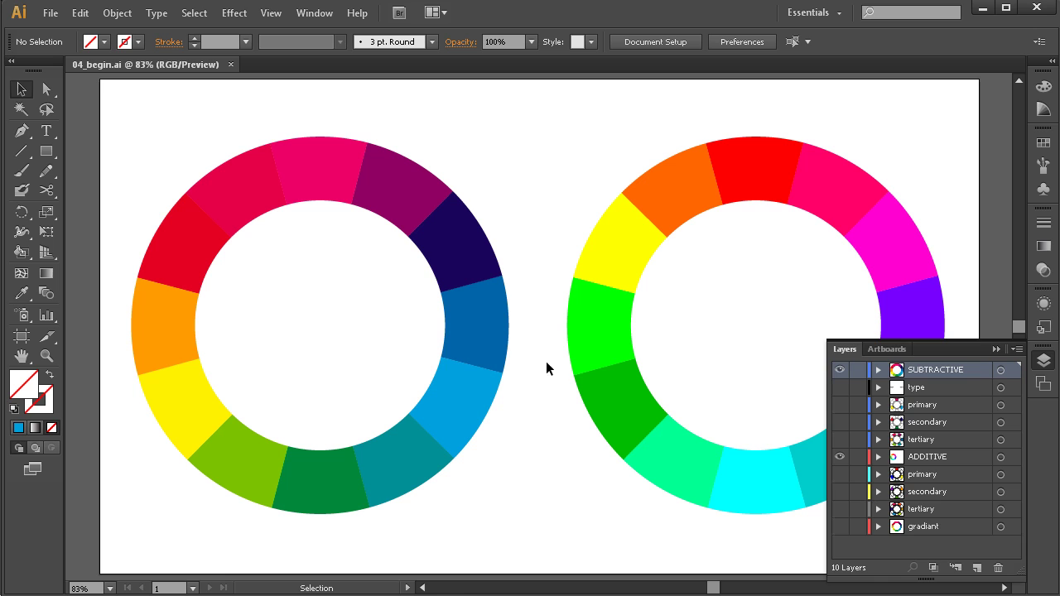
# Collapse the Layers panel so both unlabelled colour wheels are visible
pyautogui.click(1038, 364)
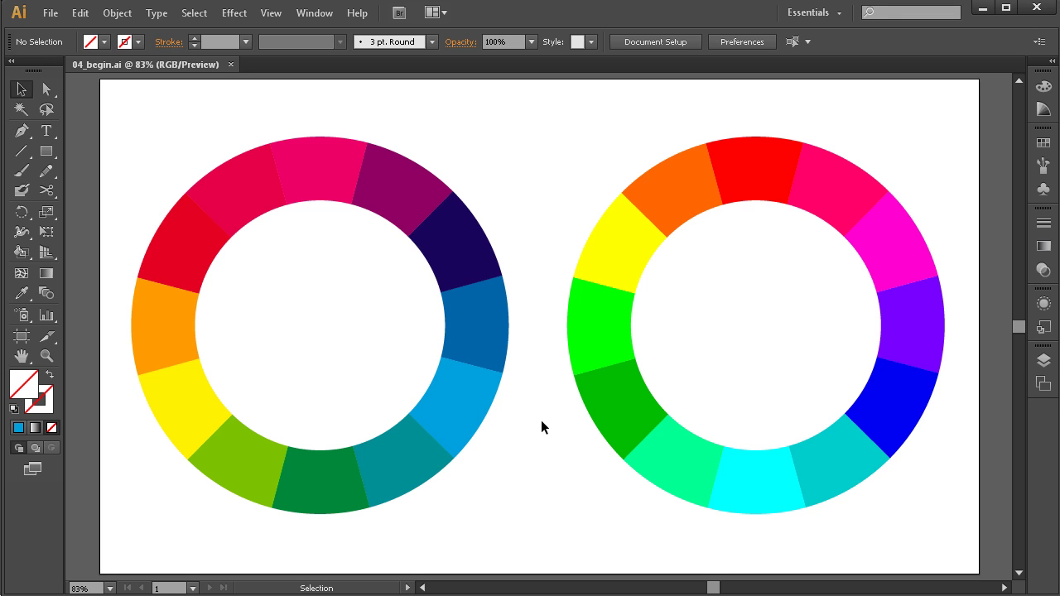
# Reopen the Layers panel showing the SUBTRACTIVE and ADDITIVE layer groups
pyautogui.click(1044, 360)
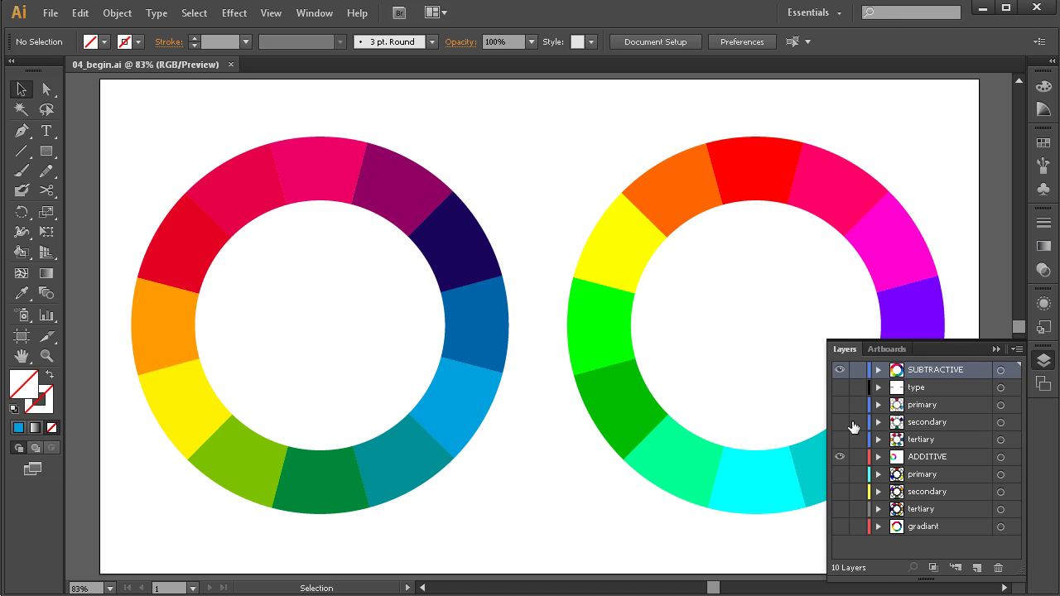
# Make the type layer and both wheels' primary sublayers visible, then zoom in on the Subtractive wheel
pyautogui.click(840, 388)
pyautogui.click(840, 406)
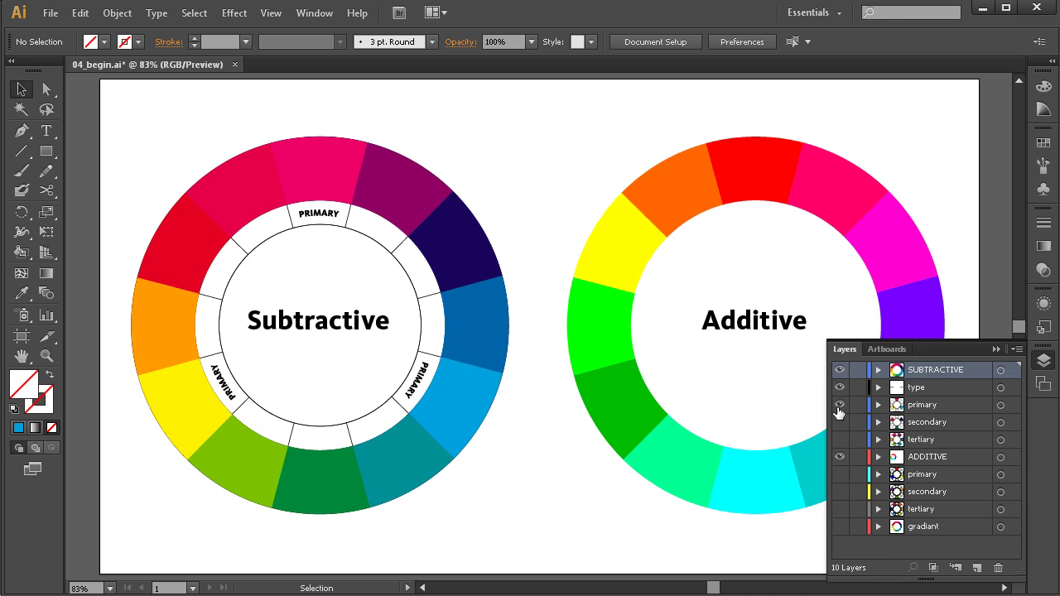
pyautogui.click(840, 474)
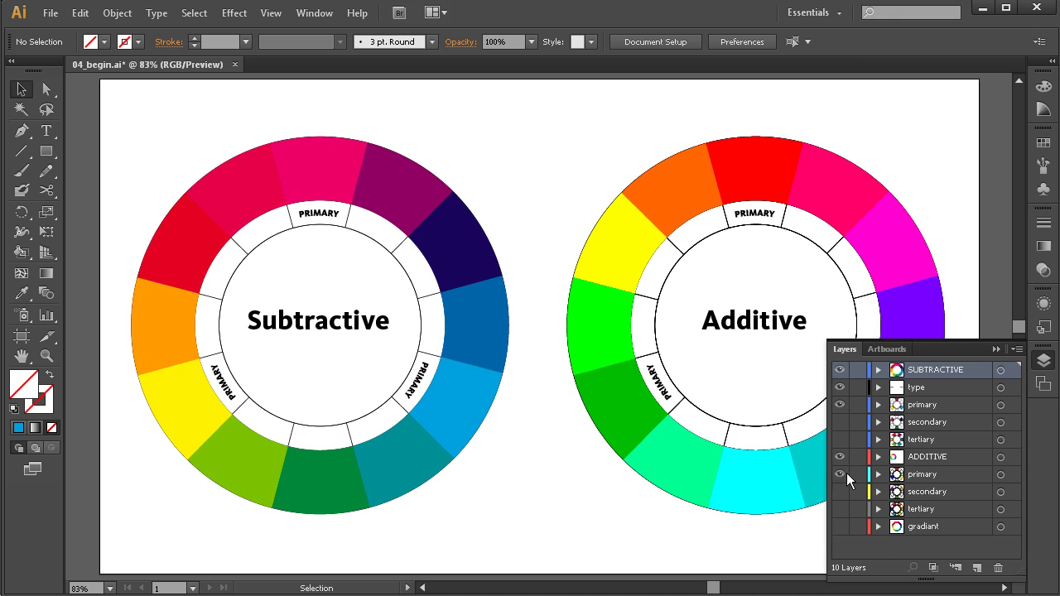
pyautogui.click(1042, 367)
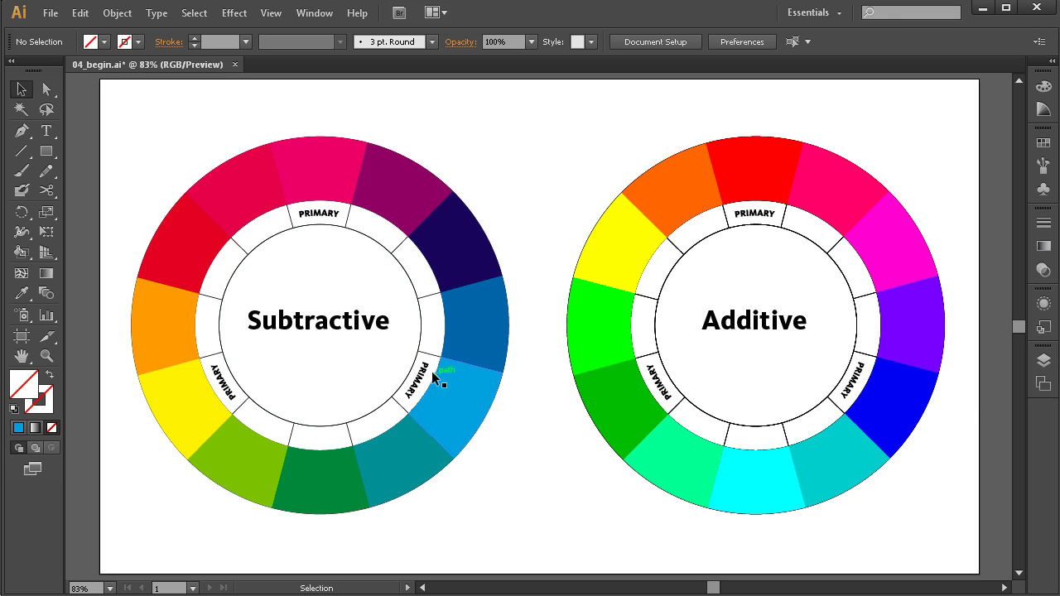
pyautogui.moveTo(432, 371); pyautogui.dragTo(476, 380)
pyautogui.moveTo(611, 128); pyautogui.dragTo(182, 527)
pyautogui.moveTo(592, 433); pyautogui.dragTo(558, 429)
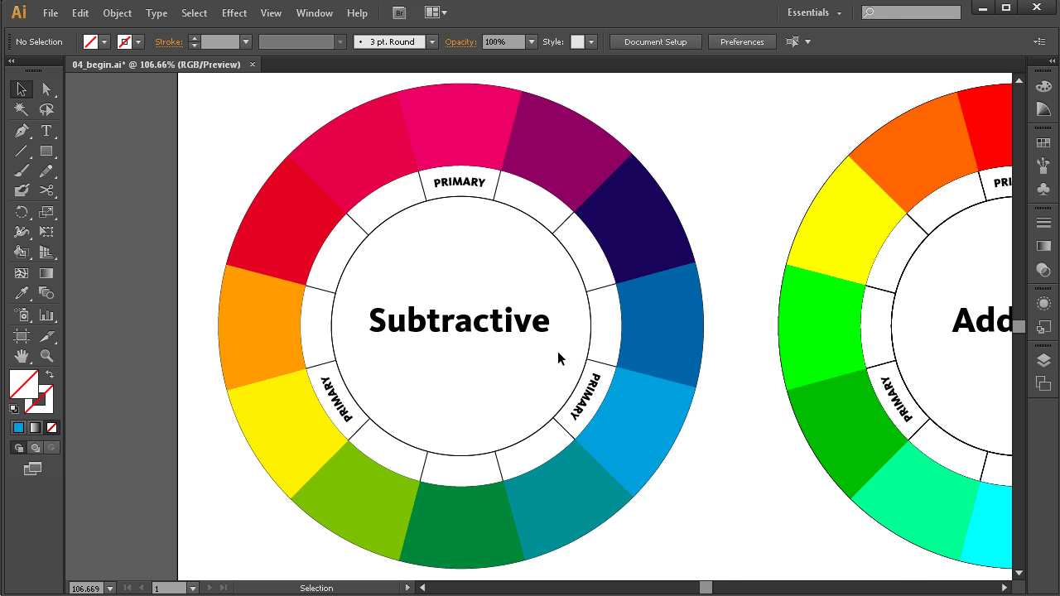
# Make the Subtractive wheel's secondary and tertiary label sublayers visible
pyautogui.click(1043, 360)
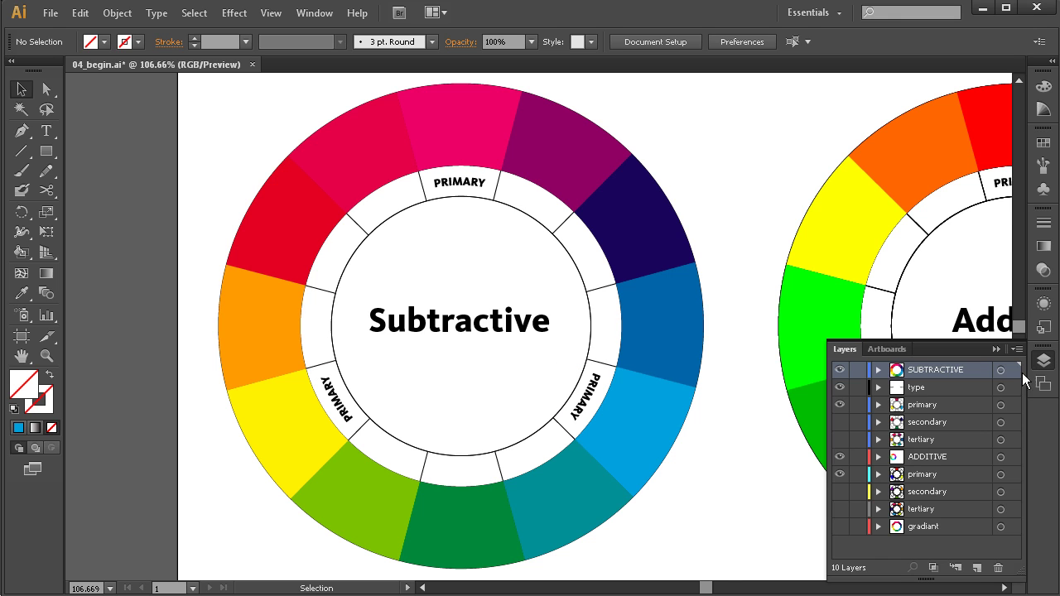
pyautogui.click(841, 423)
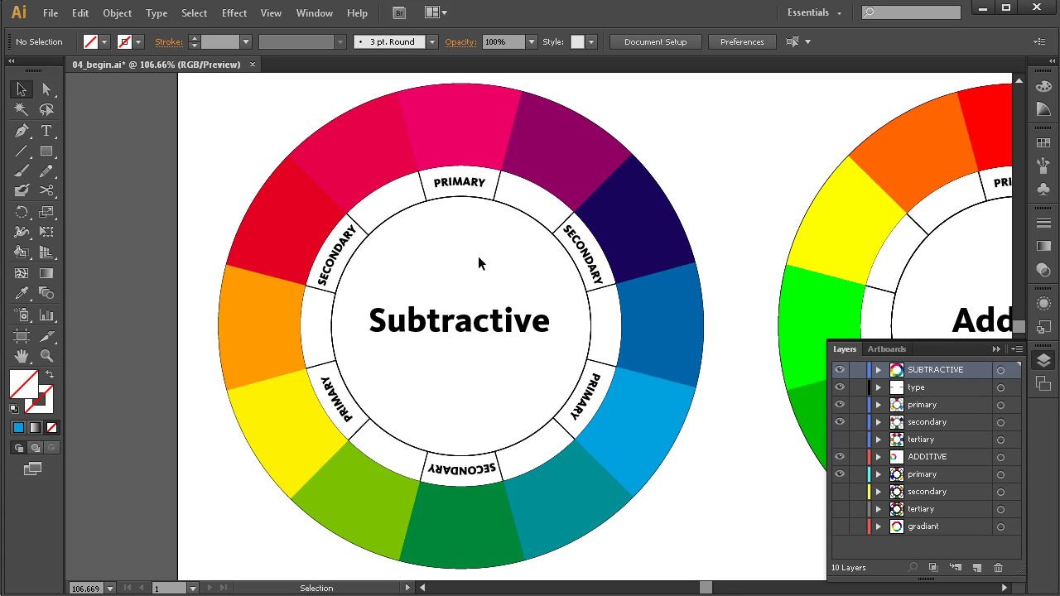
pyautogui.click(839, 439)
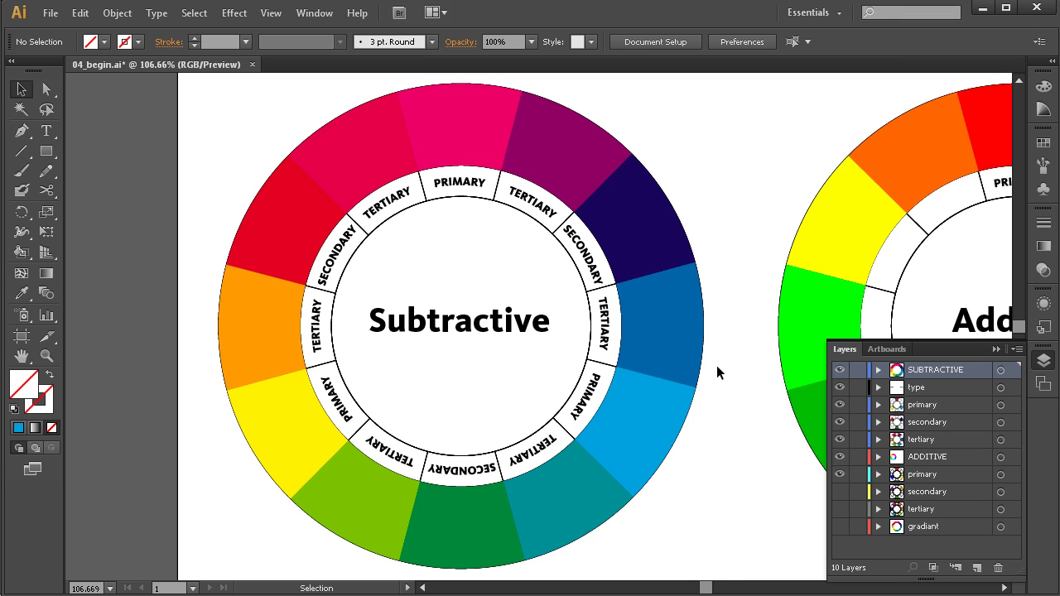
# Pan to the Additive wheel and make its secondary and tertiary label sublayers visible
pyautogui.moveTo(751, 367); pyautogui.dragTo(535, 370)
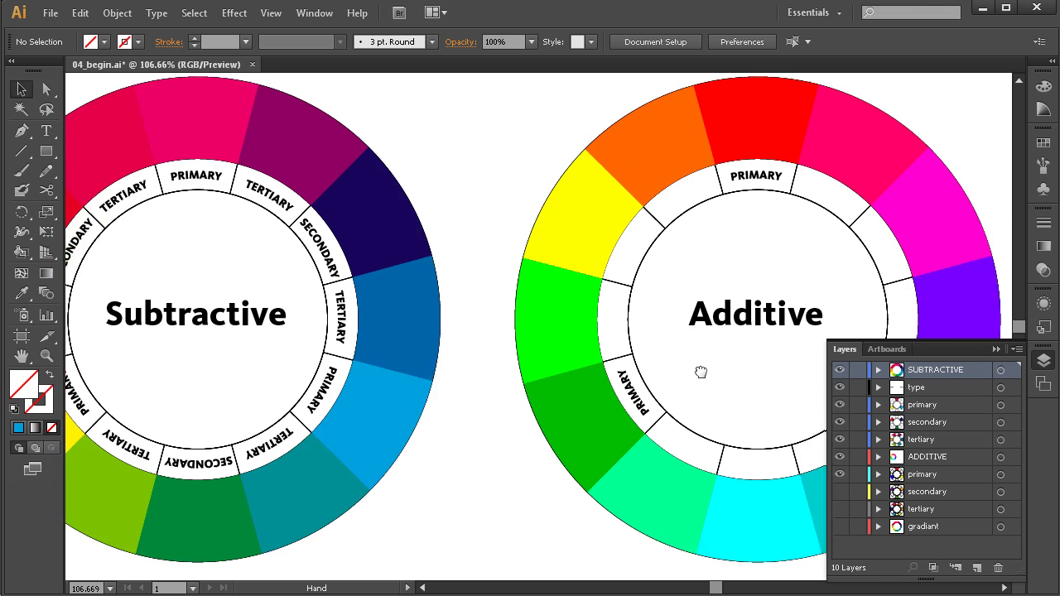
pyautogui.moveTo(701, 372); pyautogui.dragTo(535, 375)
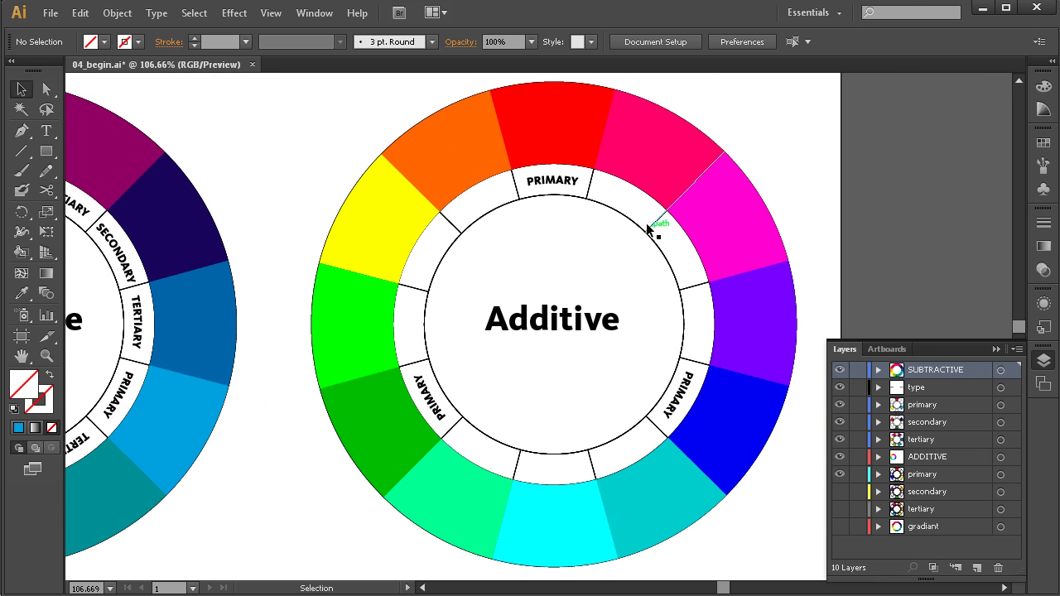
pyautogui.press('a')
pyautogui.press('v')
pyautogui.click(839, 492)
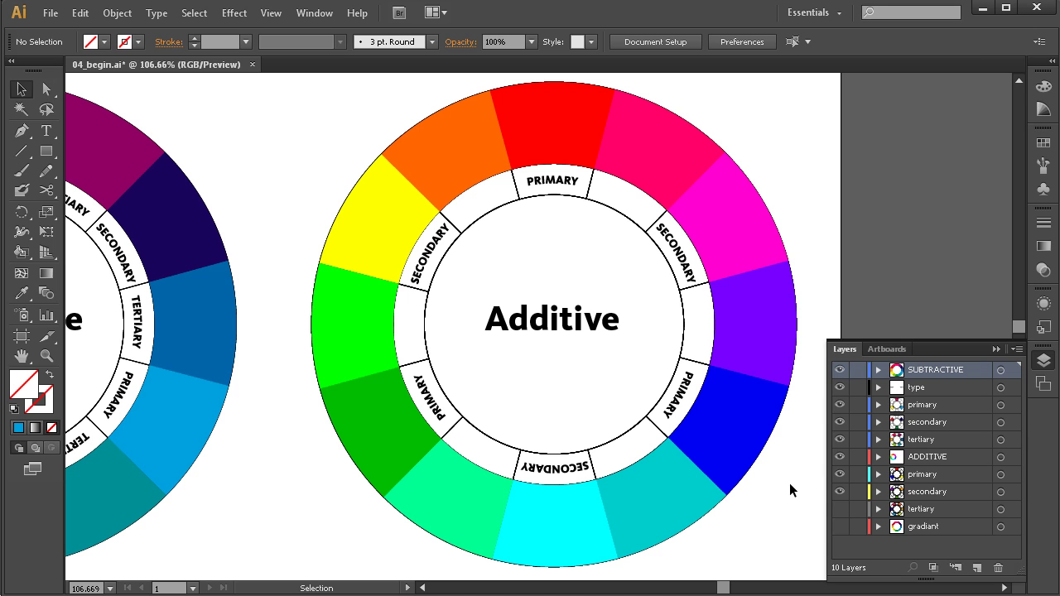
pyautogui.click(839, 509)
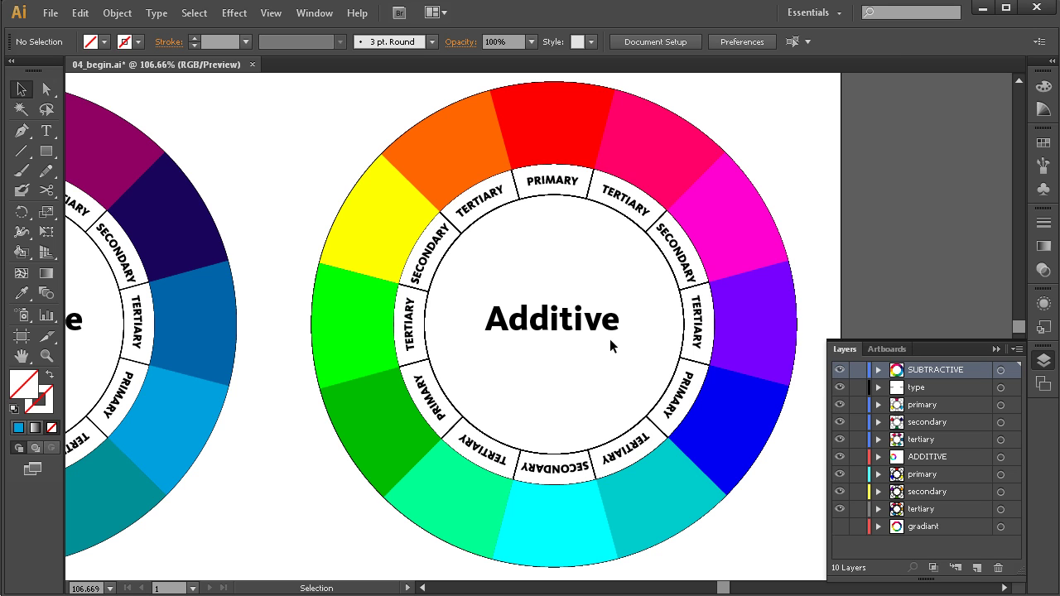
# Zoom out to frame both fully labelled wheels, then hide the SUBTRACTIVE layer
pyautogui.moveTo(575, 383); pyautogui.dragTo(599, 367)
pyautogui.keyDown('ctrl'); pyautogui.keyDown('alt'); pyautogui.click(525, 373); pyautogui.keyUp('alt'); pyautogui.keyUp('ctrl')
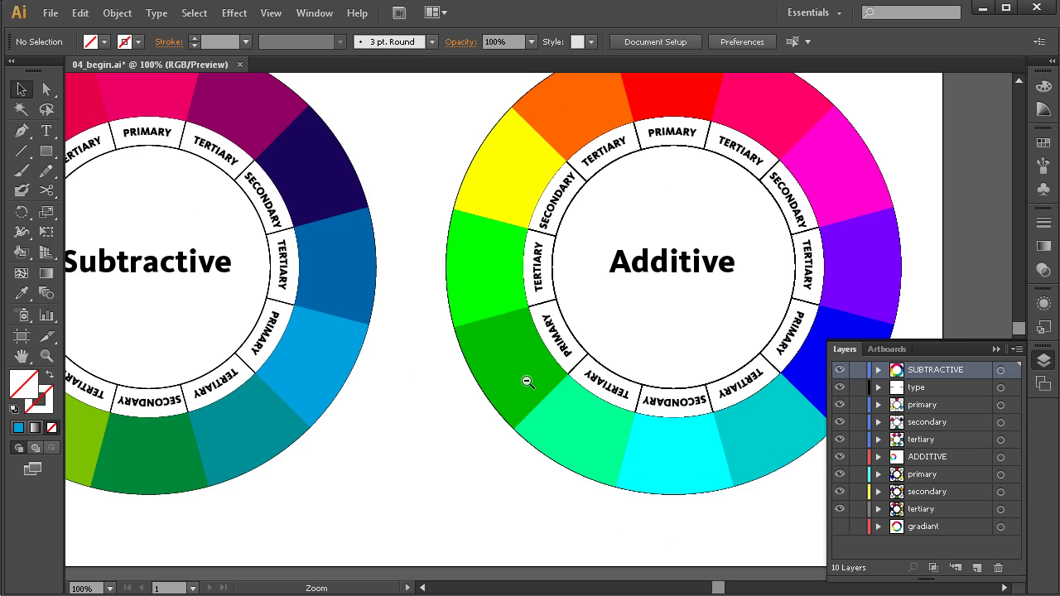
pyautogui.moveTo(526, 374); pyautogui.dragTo(560, 387)
pyautogui.keyDown('ctrl'); pyautogui.keyDown('alt'); pyautogui.click(530, 381); pyautogui.keyUp('alt'); pyautogui.keyUp('ctrl')
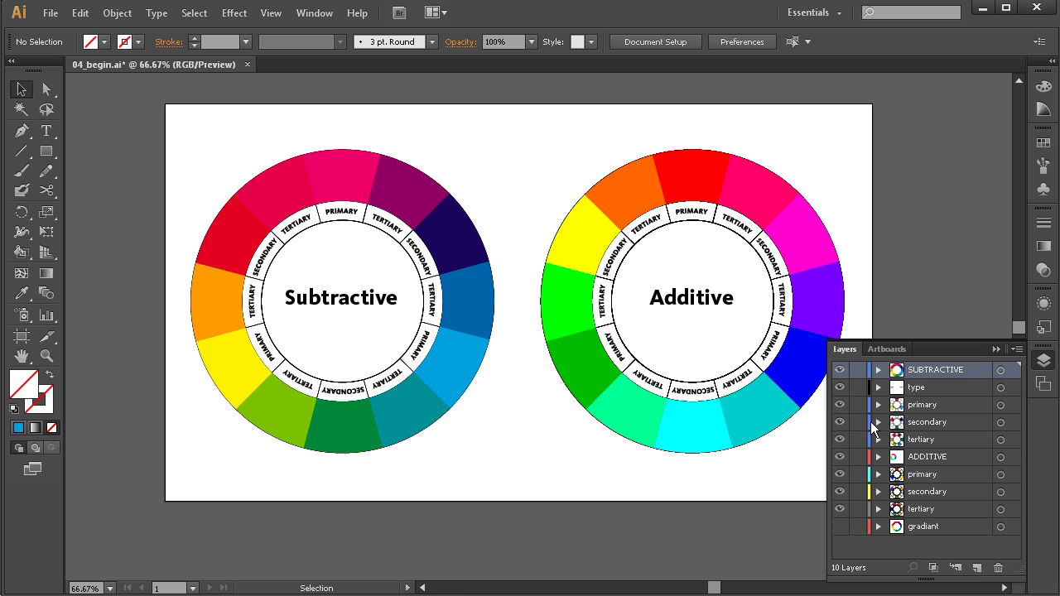
pyautogui.click(840, 370)
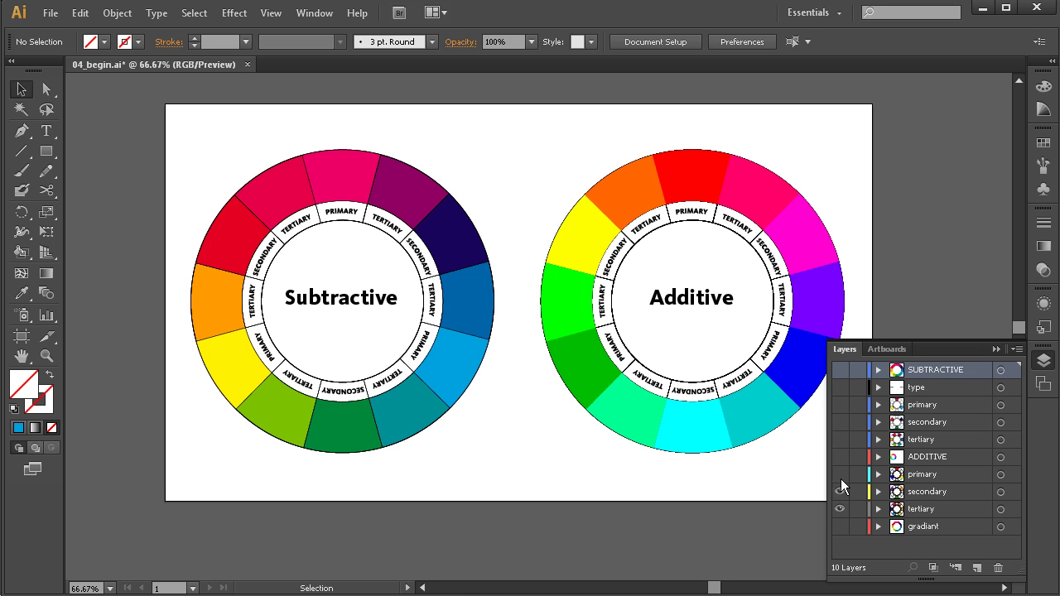
# Hide the remaining wheel layers, show the gradiant layer, and zoom to 150% on the gradient wheel
pyautogui.moveTo(841, 479); pyautogui.dragTo(839, 530)
pyautogui.hotkey('ctrl', 'y')
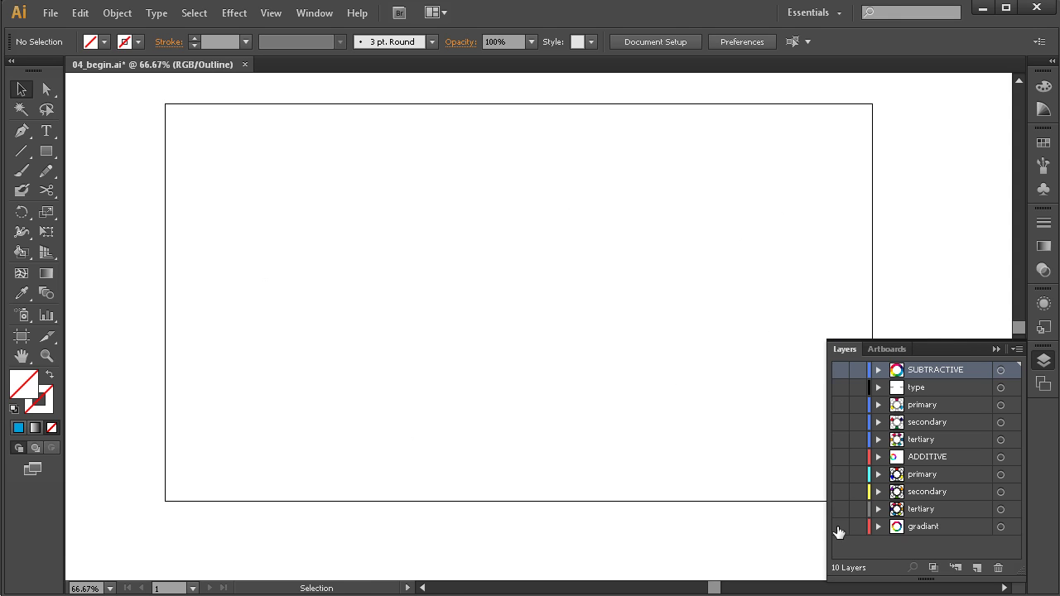
pyautogui.click(839, 527)
pyautogui.hotkey('ctrl', 'y')
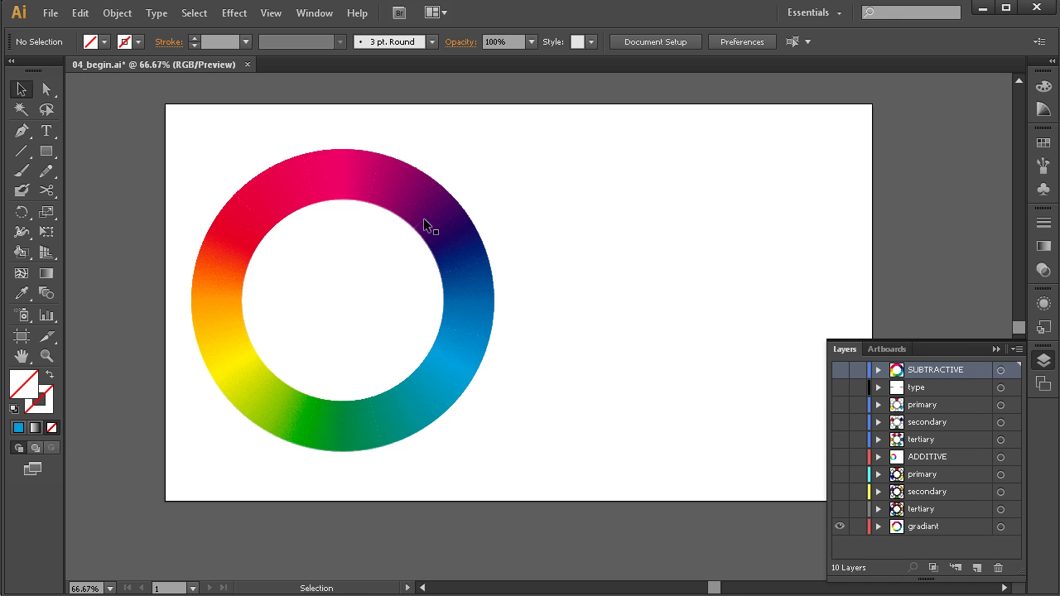
pyautogui.keyDown('ctrl'); pyautogui.click(378, 284); pyautogui.keyUp('ctrl')
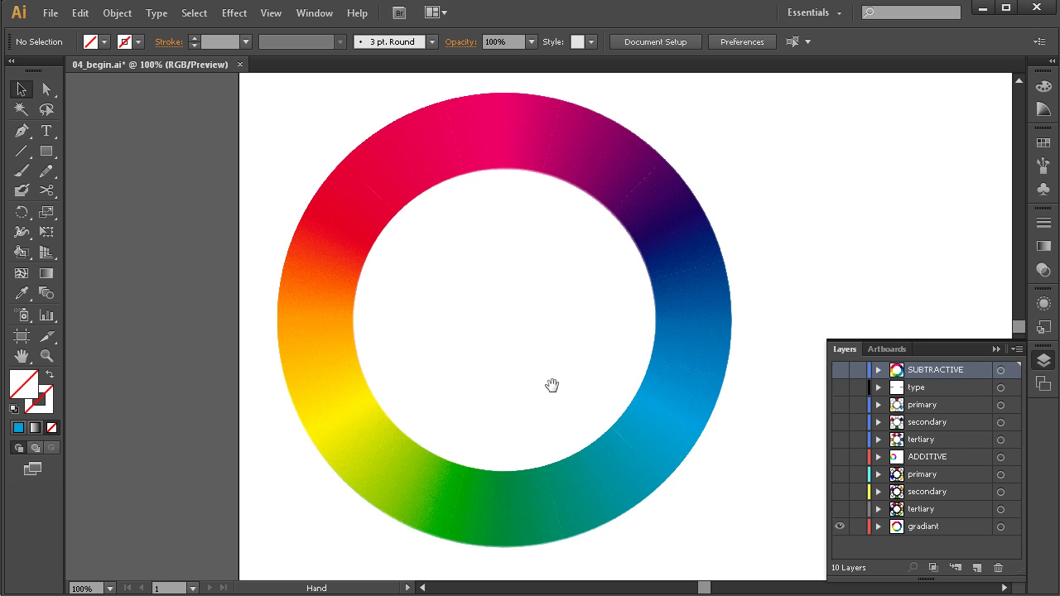
pyautogui.moveTo(552, 386); pyautogui.dragTo(522, 447)
pyautogui.keyDown('ctrl'); pyautogui.click(502, 381); pyautogui.keyUp('ctrl')
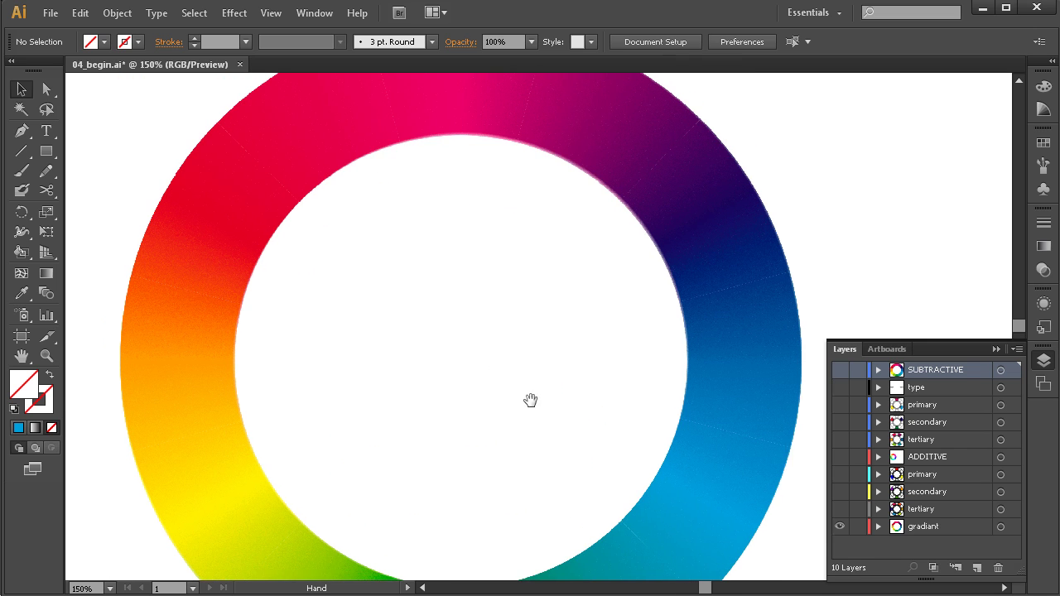
pyautogui.moveTo(539, 345); pyautogui.dragTo(527, 395)
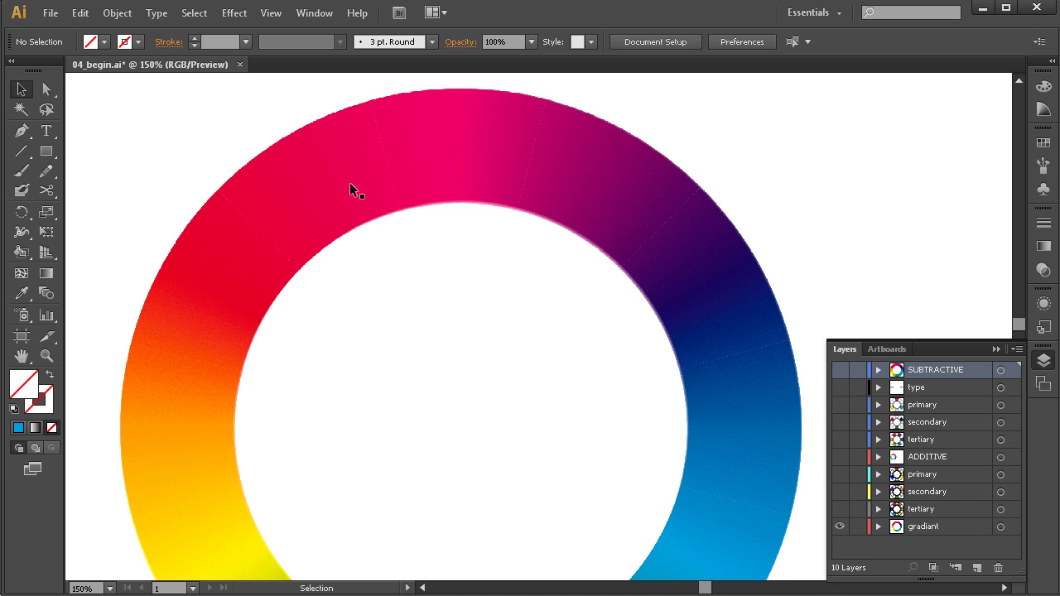
pyautogui.moveTo(727, 422); pyautogui.dragTo(717, 340)
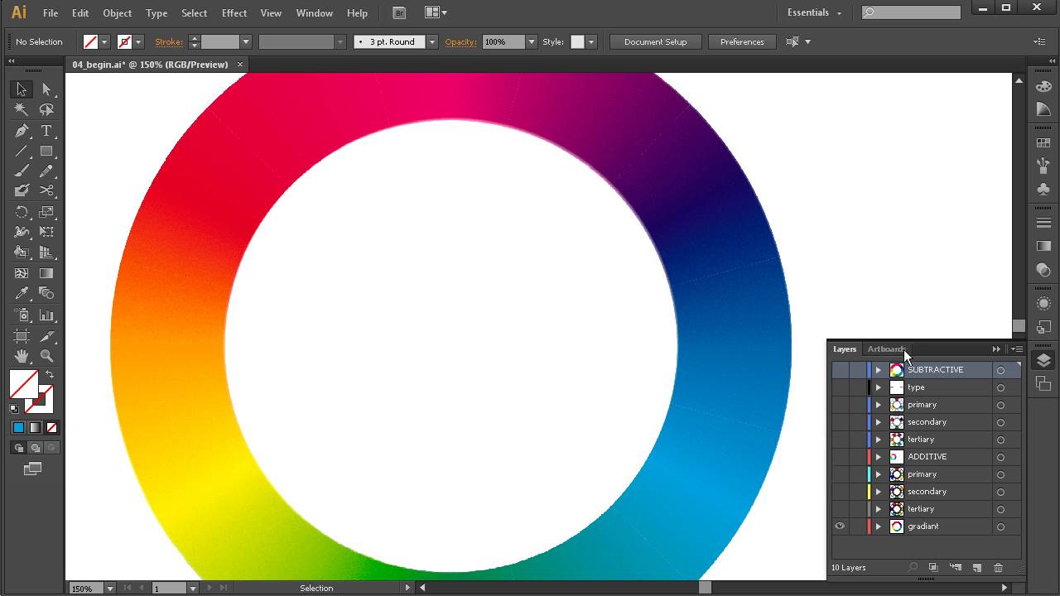
# Compare against the Subtractive wheel, keep the titles on, and zoom out to 66.67%
pyautogui.click(841, 370)
pyautogui.click(840, 387)
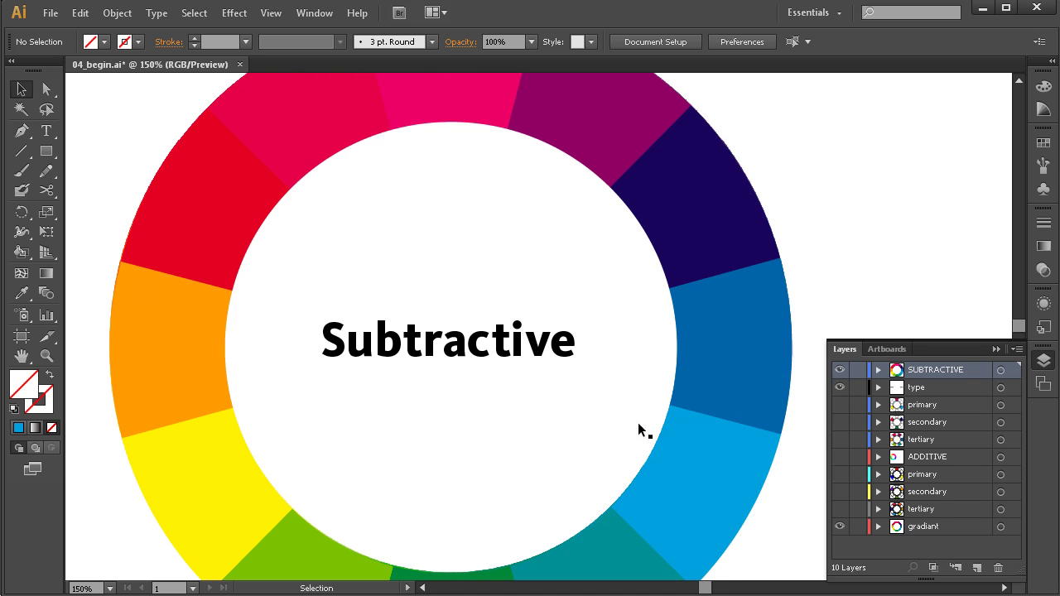
pyautogui.click(840, 370)
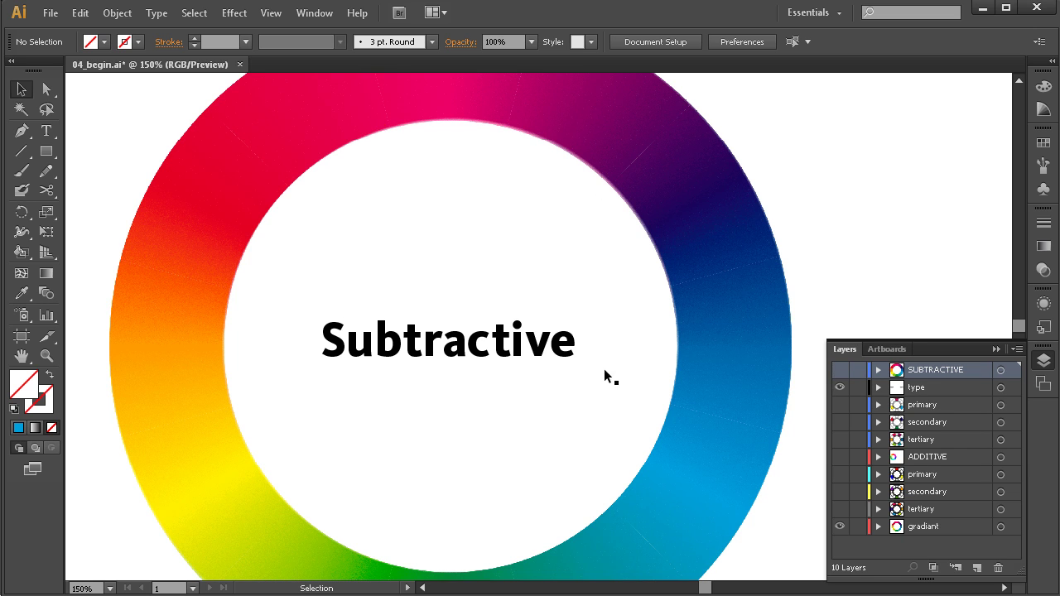
pyautogui.keyDown('ctrl'); pyautogui.keyDown('alt'); pyautogui.click(602, 390); pyautogui.keyUp('alt'); pyautogui.keyUp('ctrl')
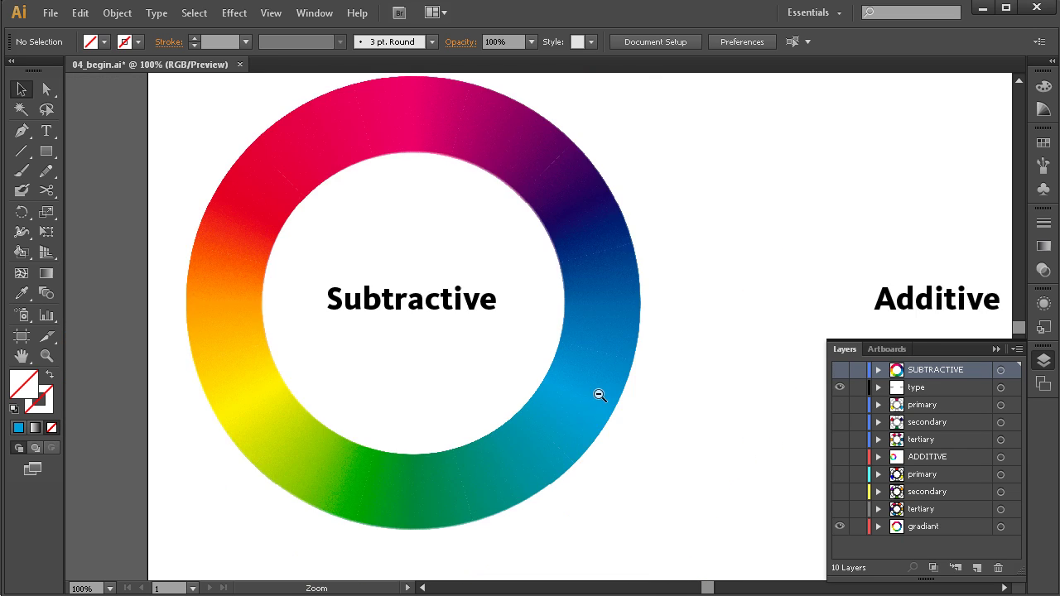
pyautogui.keyDown('ctrl'); pyautogui.keyDown('alt'); pyautogui.click(600, 396); pyautogui.keyUp('alt'); pyautogui.keyUp('ctrl')
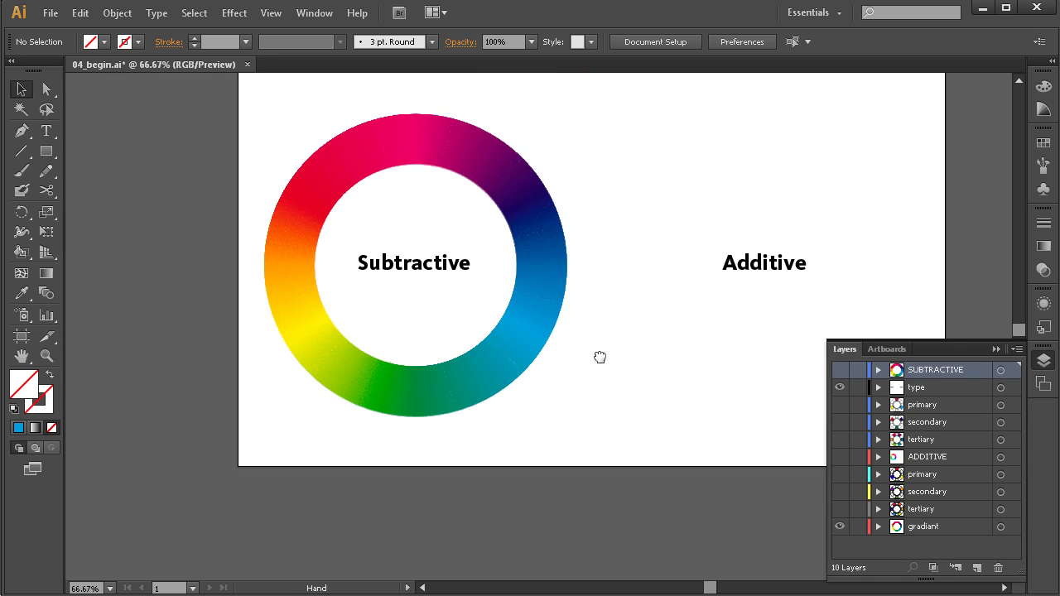
pyautogui.moveTo(599, 357); pyautogui.dragTo(556, 384)
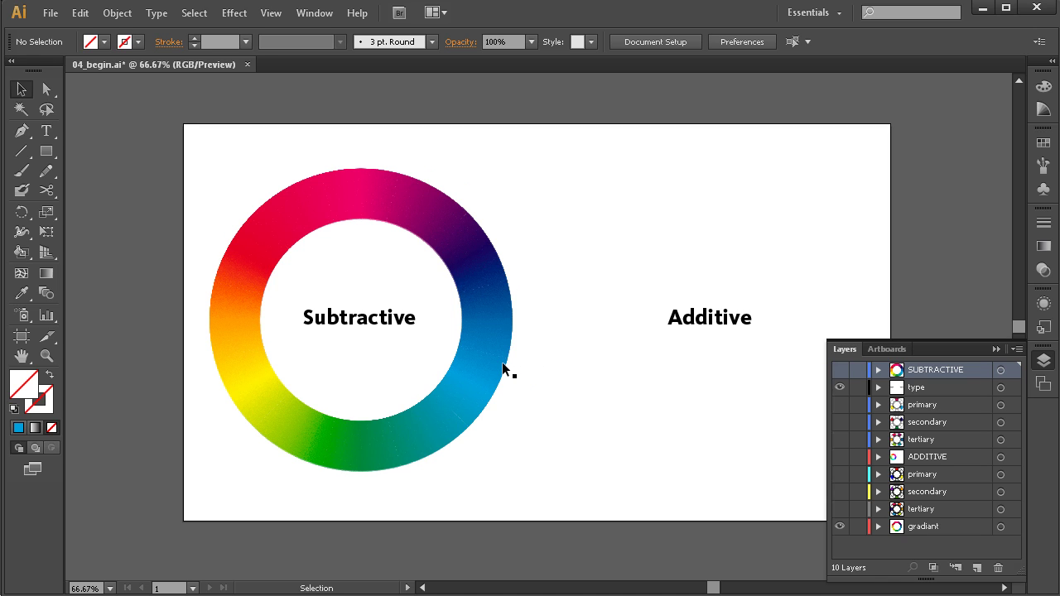